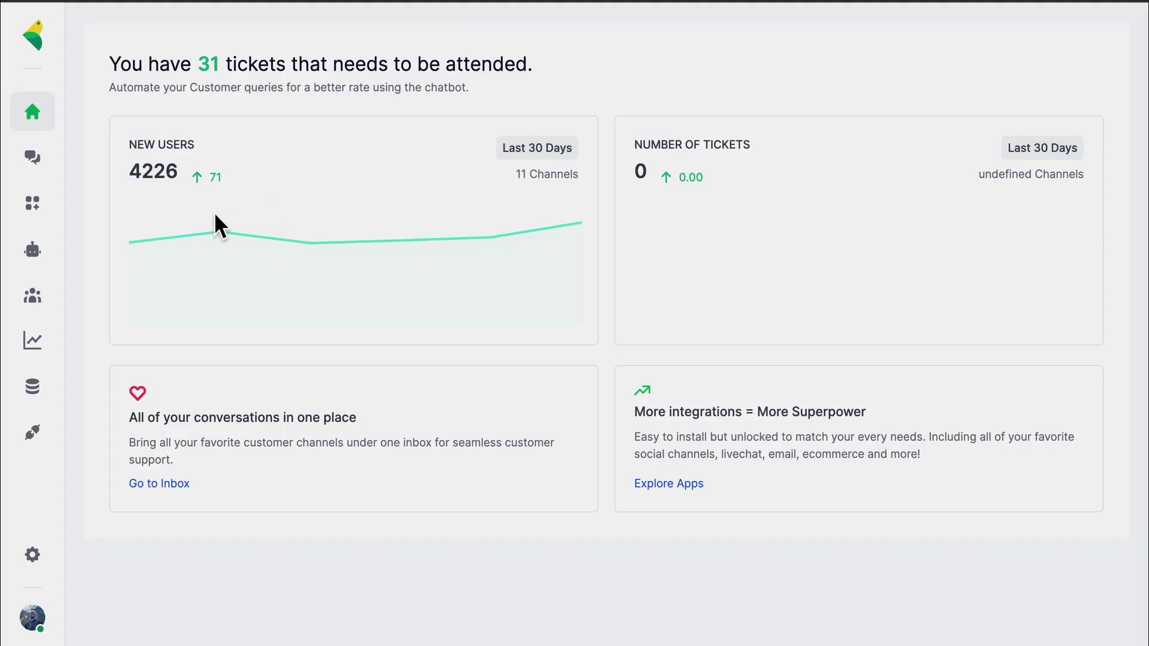
# - Go to Integrations in the left sidebar to list the connected channels
pyautogui.click(54, 214)
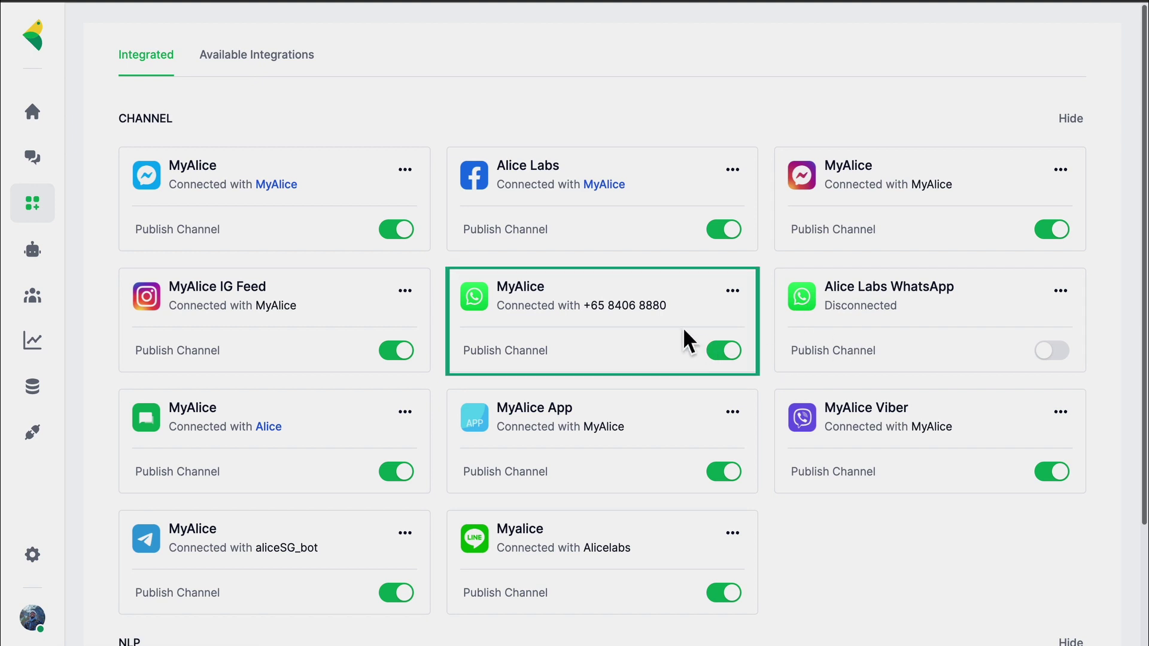
# - Start a new message template from the WhatsApp channel's Manage Templates
pyautogui.click(734, 292)
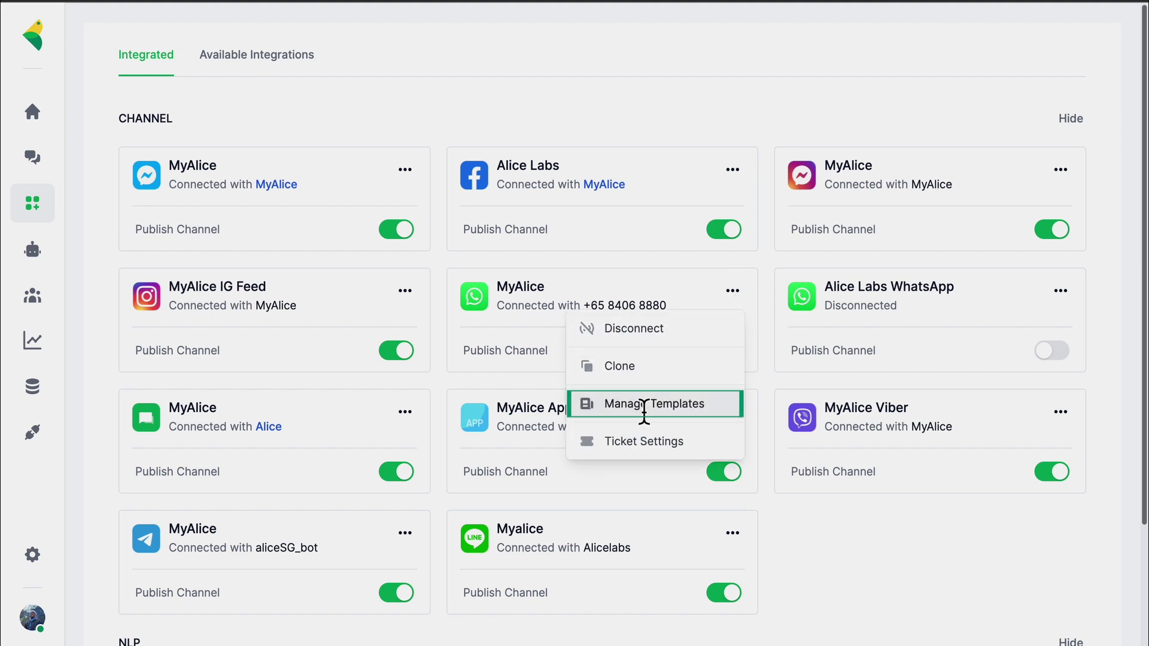
pyautogui.click(644, 404)
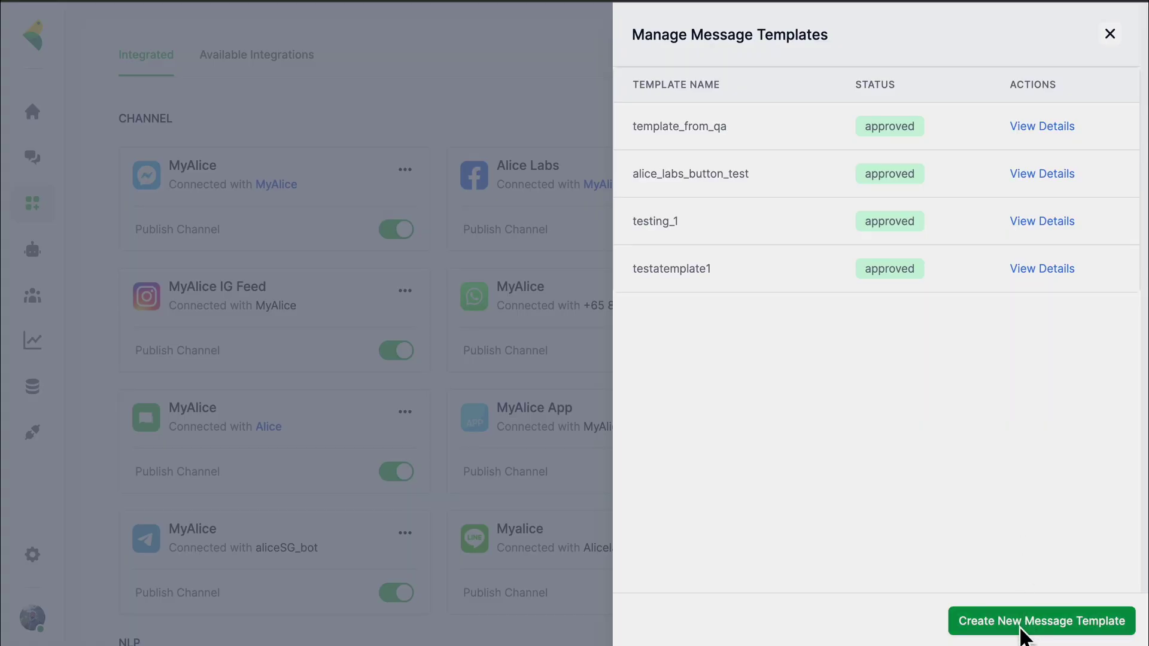
pyautogui.click(1024, 626)
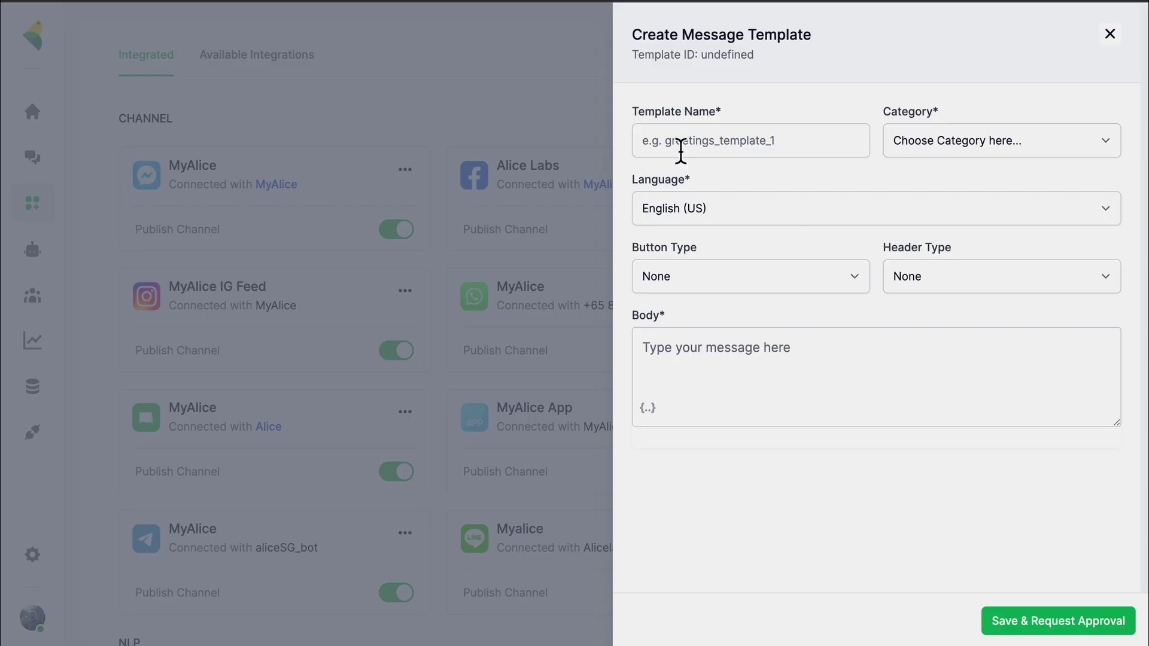
# - Name the template 'start_conversation' and set its category to MARKETING
pyautogui.click(676, 141)
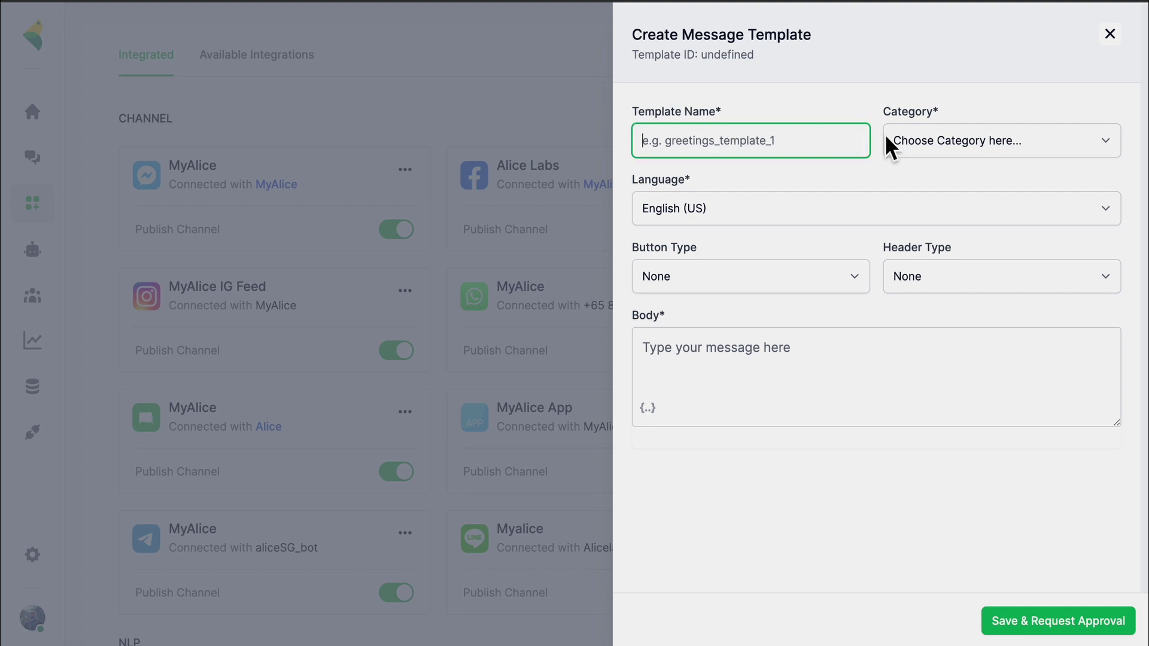
pyautogui.write('start_conversation')
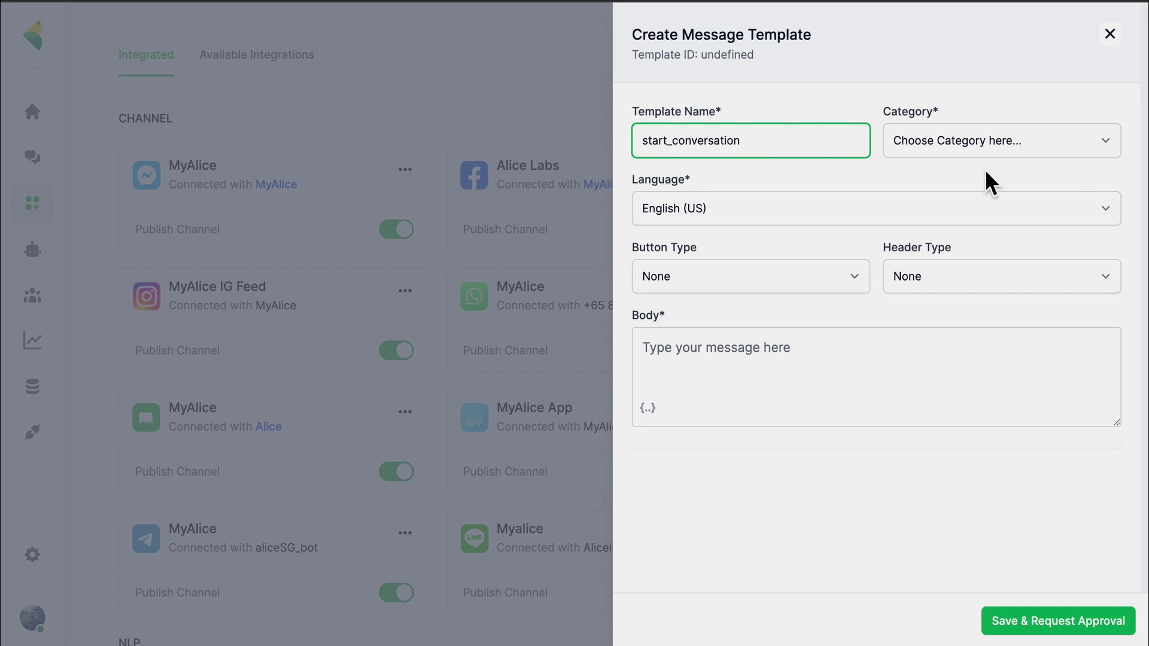
pyautogui.click(990, 150)
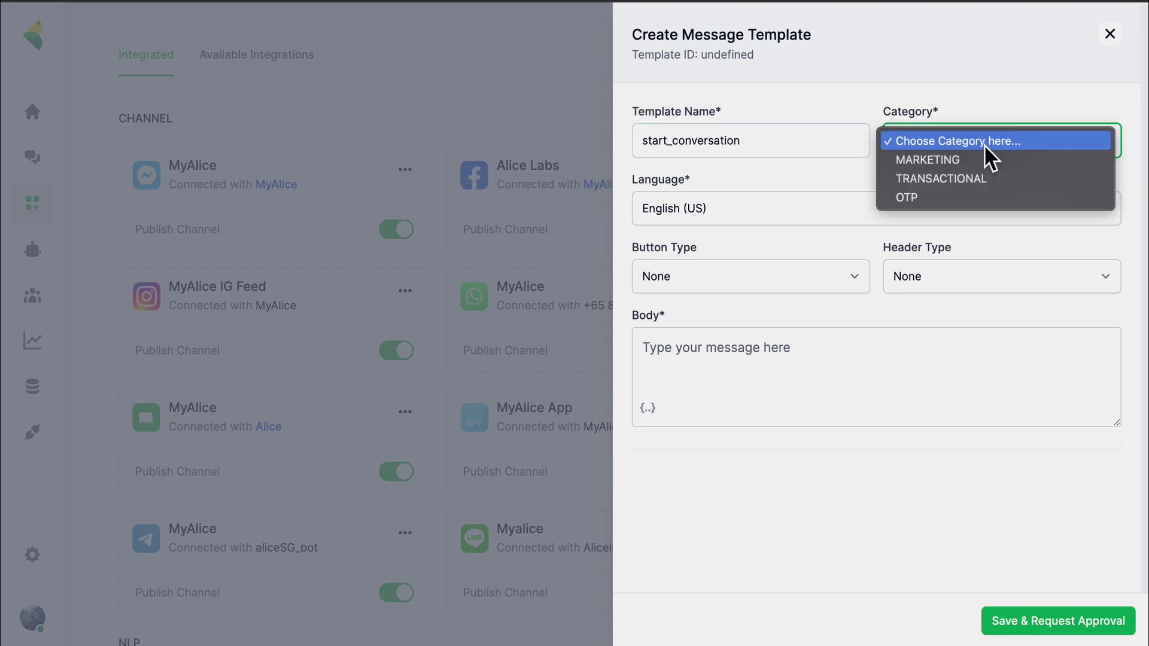
pyautogui.click(941, 161)
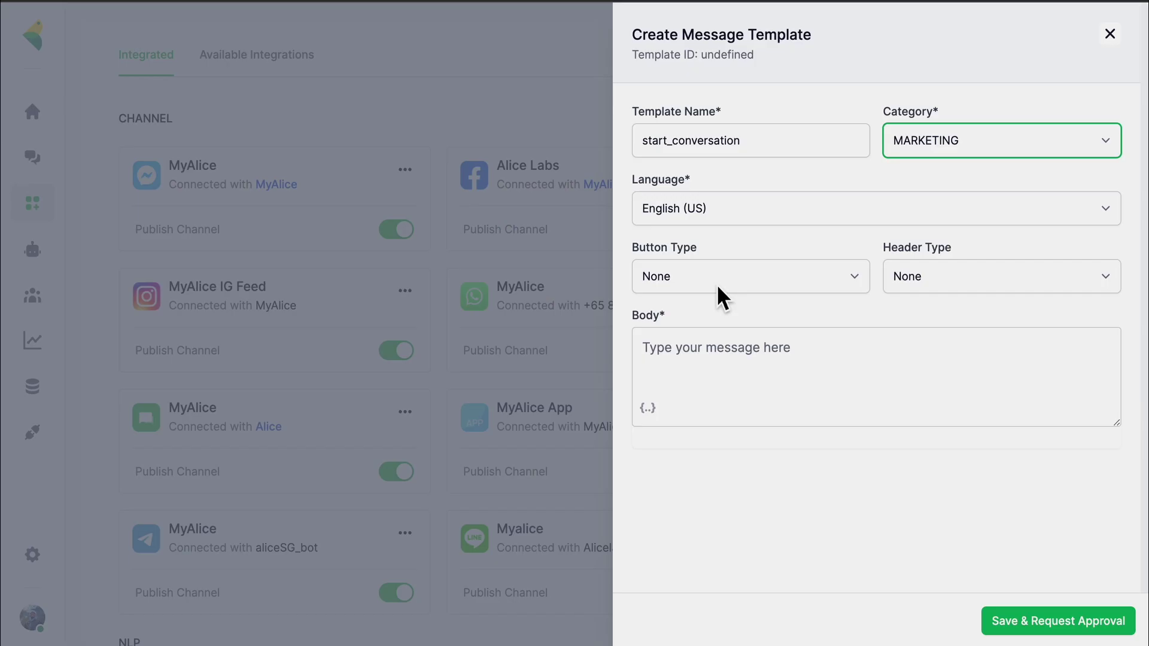
# - Bring up the Button Type options on the start_conversation template form
pyautogui.click(717, 285)
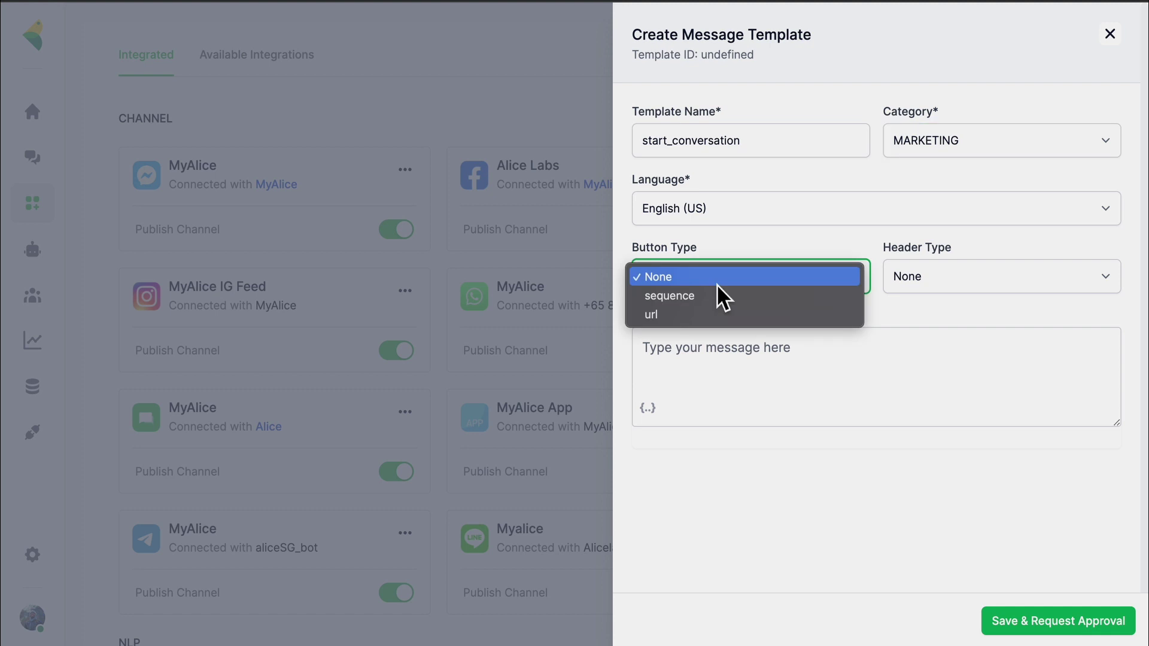
# - Set Button Type to sequence and add a 'Yes' button linked to Welcome Message
pyautogui.click(709, 298)
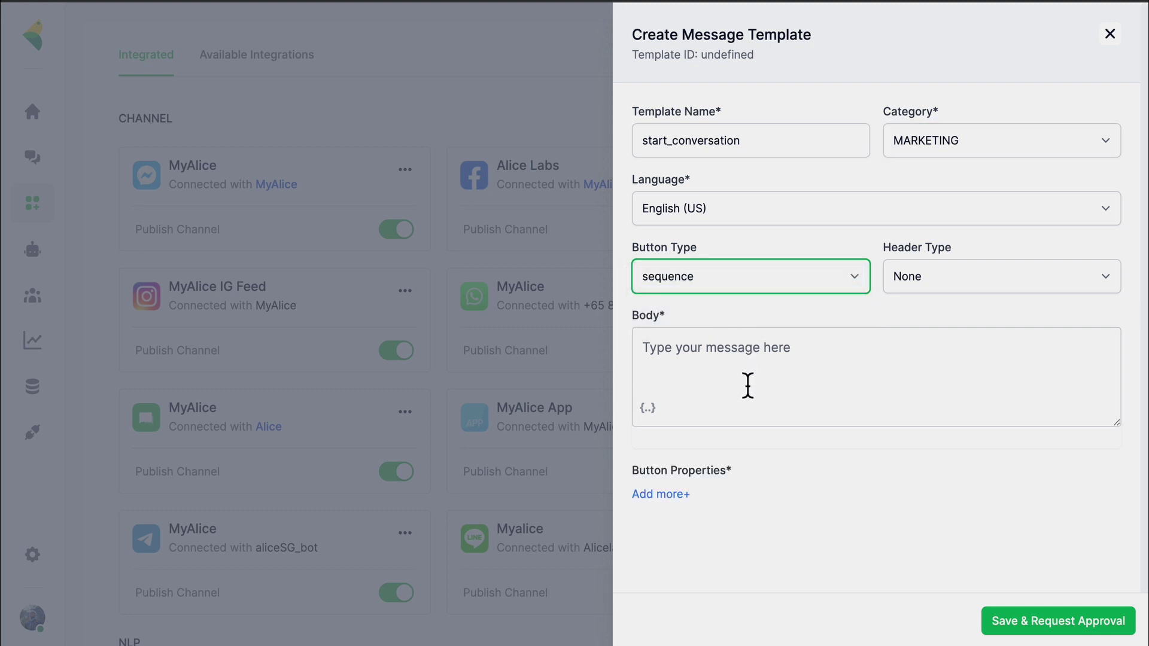
pyautogui.click(675, 495)
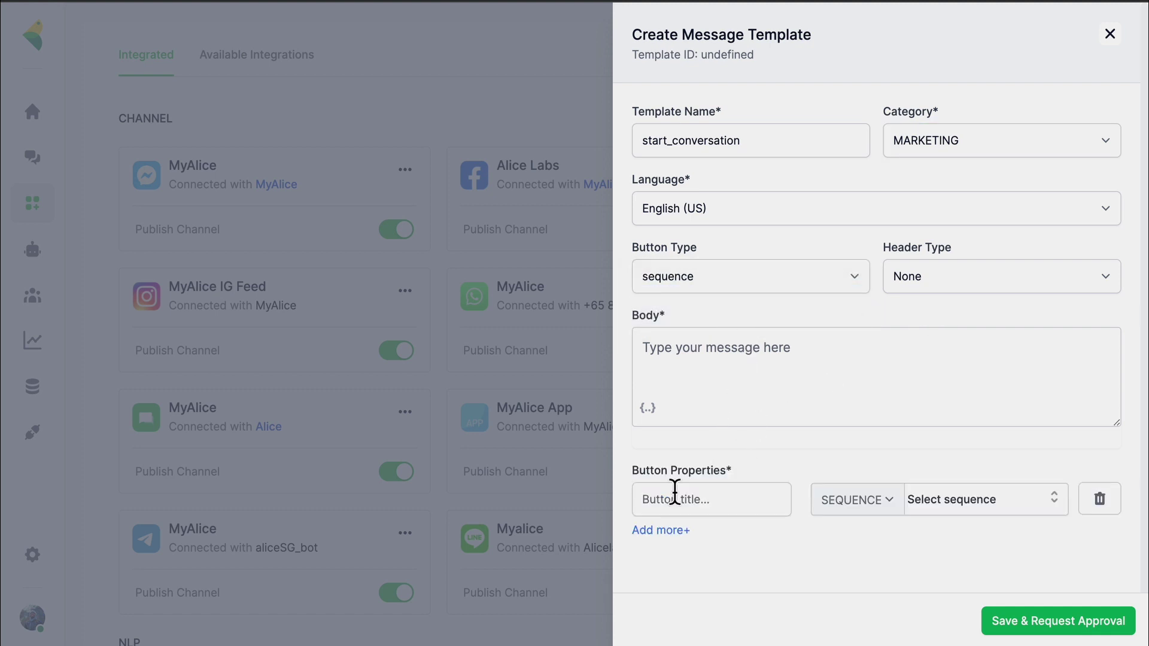
pyautogui.click(693, 505)
pyautogui.write('Yes')
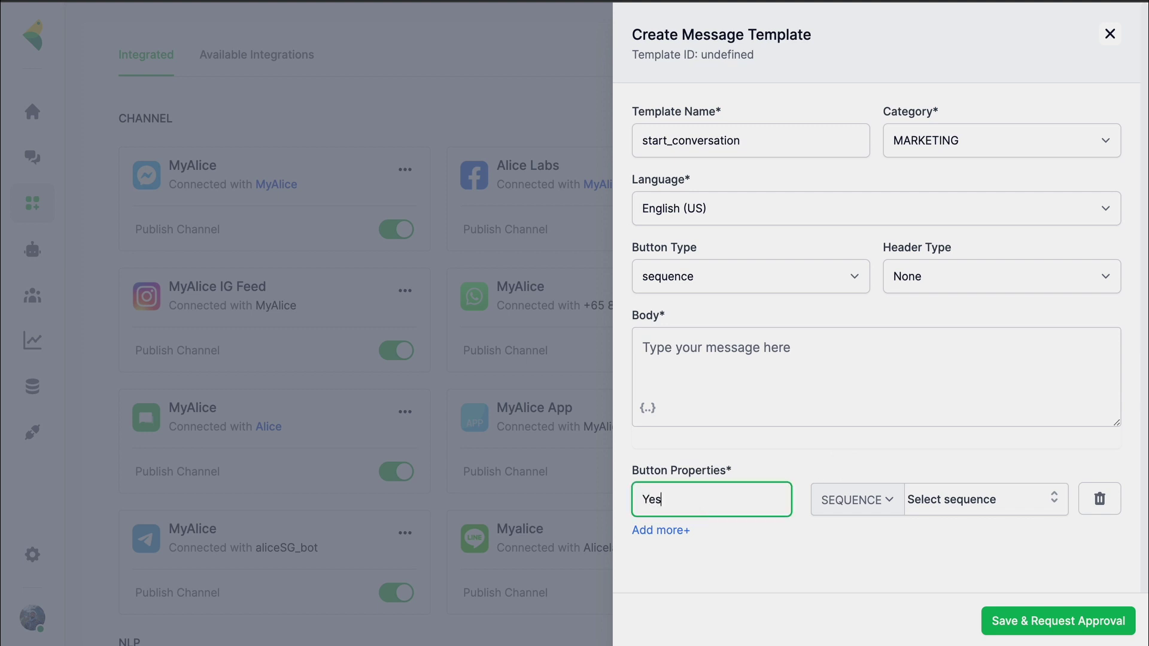
pyautogui.click(961, 509)
pyautogui.click(952, 536)
# - Add a 'No' button linked to Default Sequence and leave the template without a header
pyautogui.click(683, 532)
pyautogui.click(672, 545)
pyautogui.write('No')
pyautogui.click(960, 553)
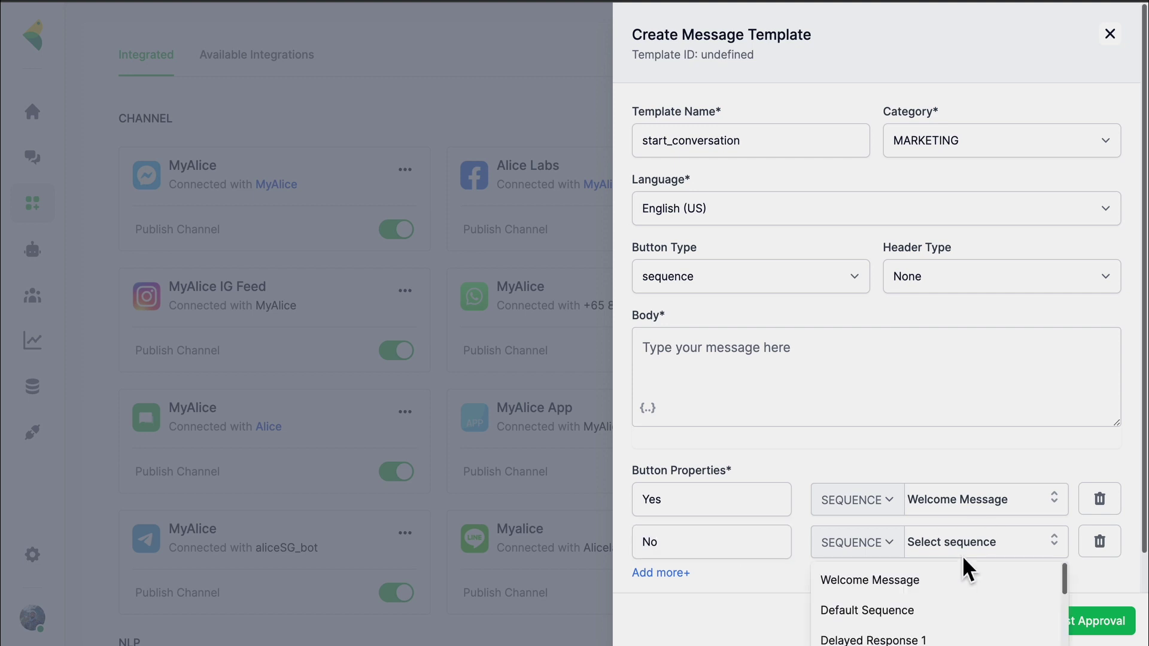
pyautogui.click(920, 610)
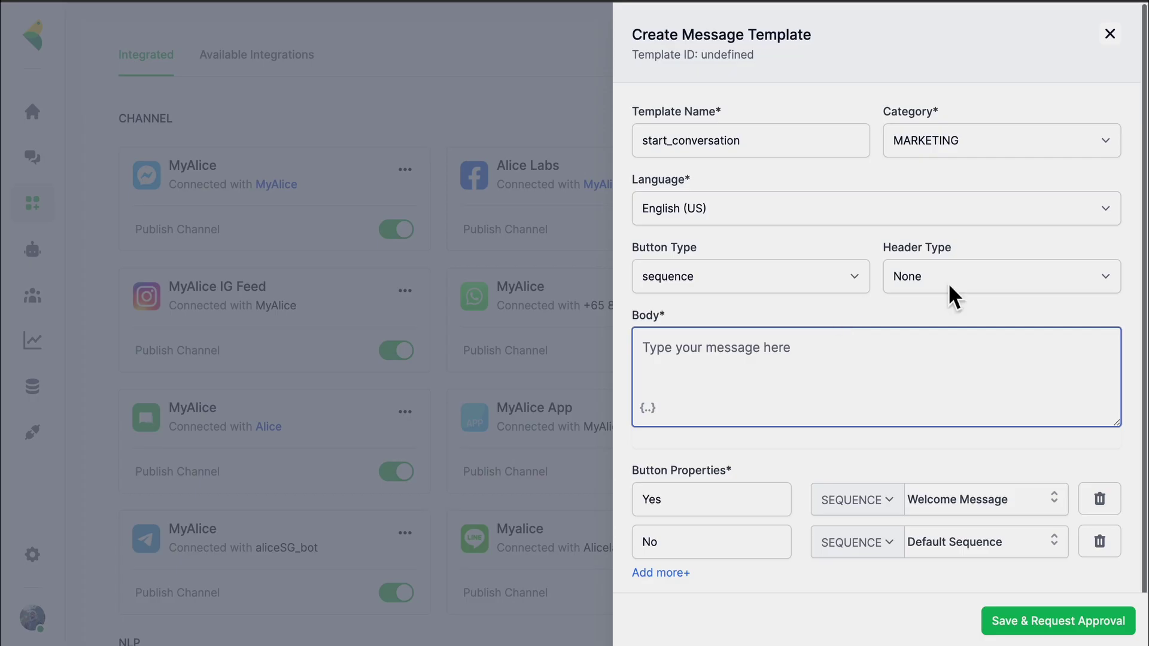
pyautogui.click(975, 280)
pyautogui.click(943, 281)
pyautogui.click(713, 366)
# - Write the body 'Hi {{first_name}} Sorry we missed you earlier. Would you like to start again?'
pyautogui.write('Hiu')
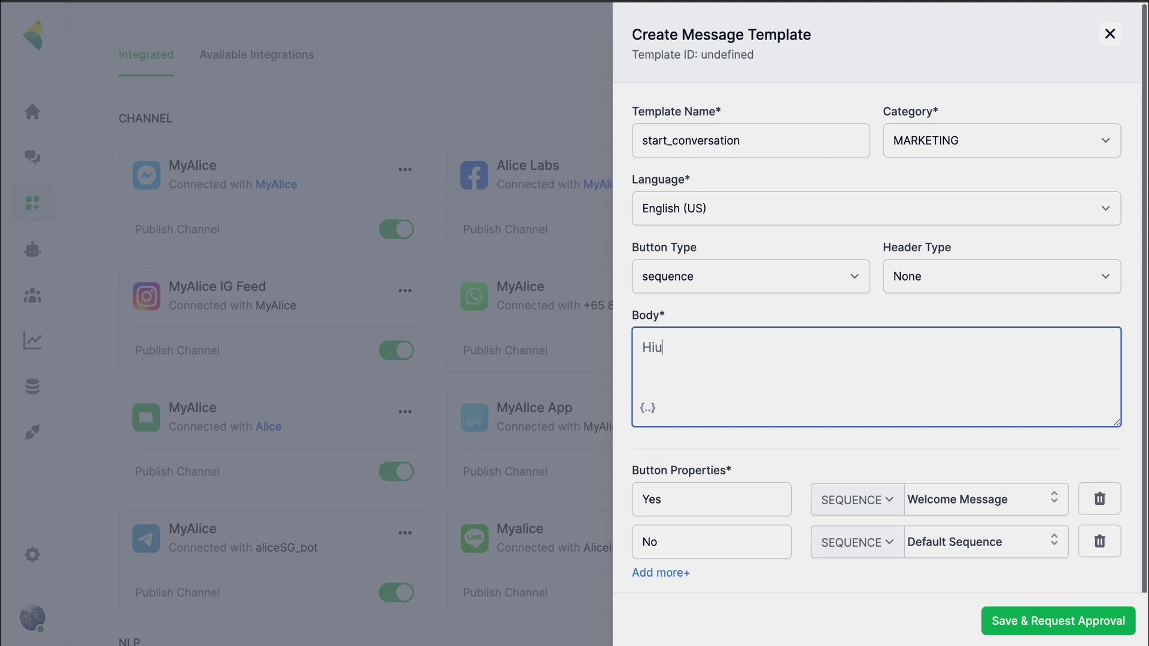
pyautogui.write(' Sorry we missed you earlier. Would yo')
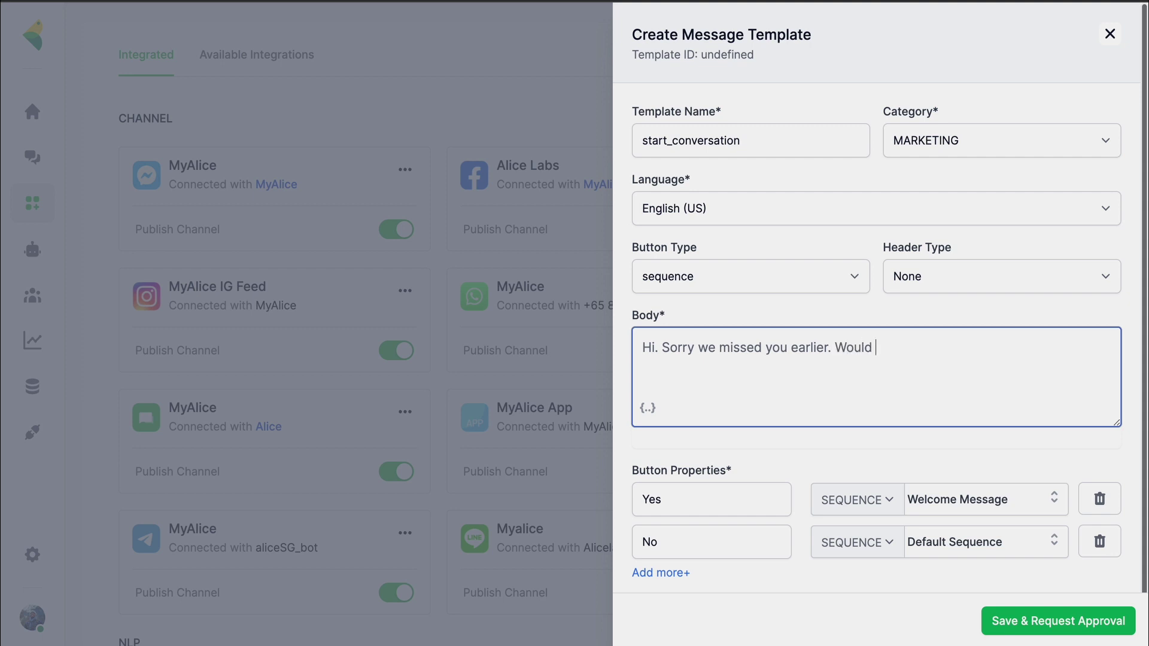
pyautogui.write('u like to start again?')
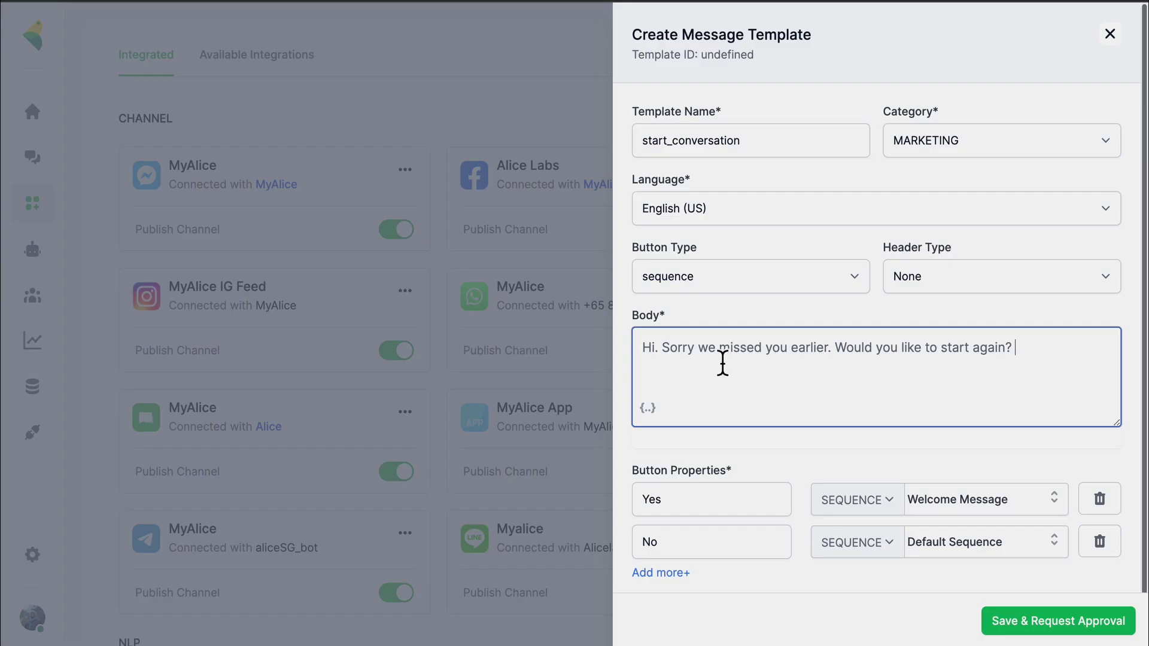
pyautogui.moveTo(663, 352); pyautogui.dragTo(1049, 383)
pyautogui.hotkey('ctrl', 'c')
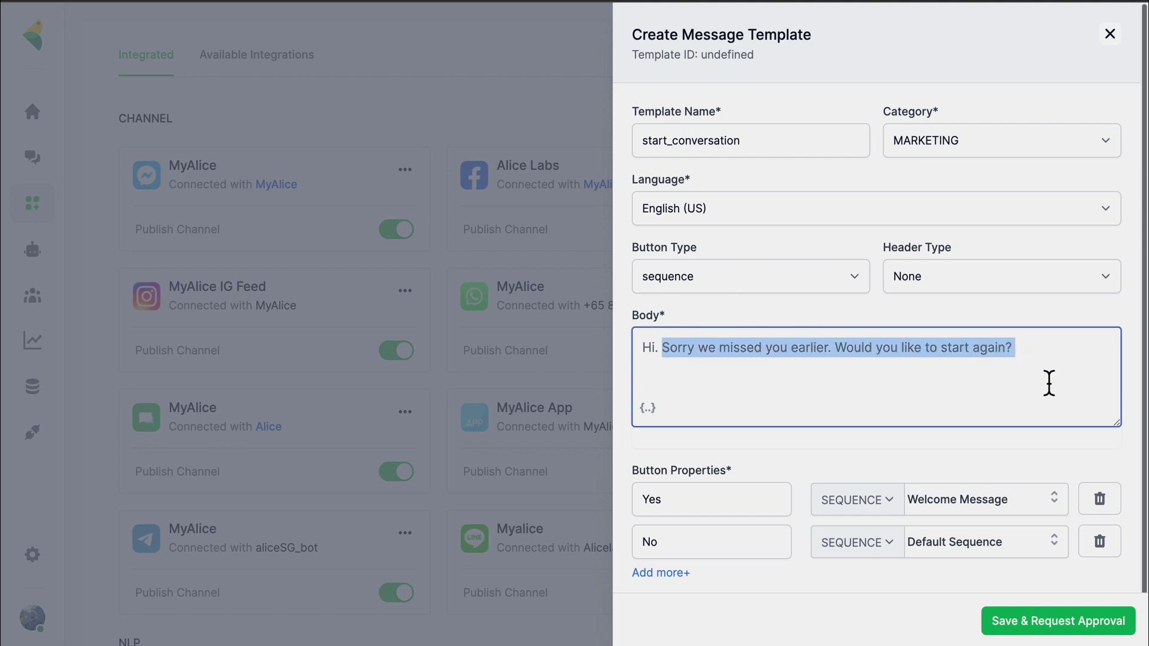
pyautogui.press('BackSpace')
pyautogui.press('BackSpace')
pyautogui.click(648, 407)
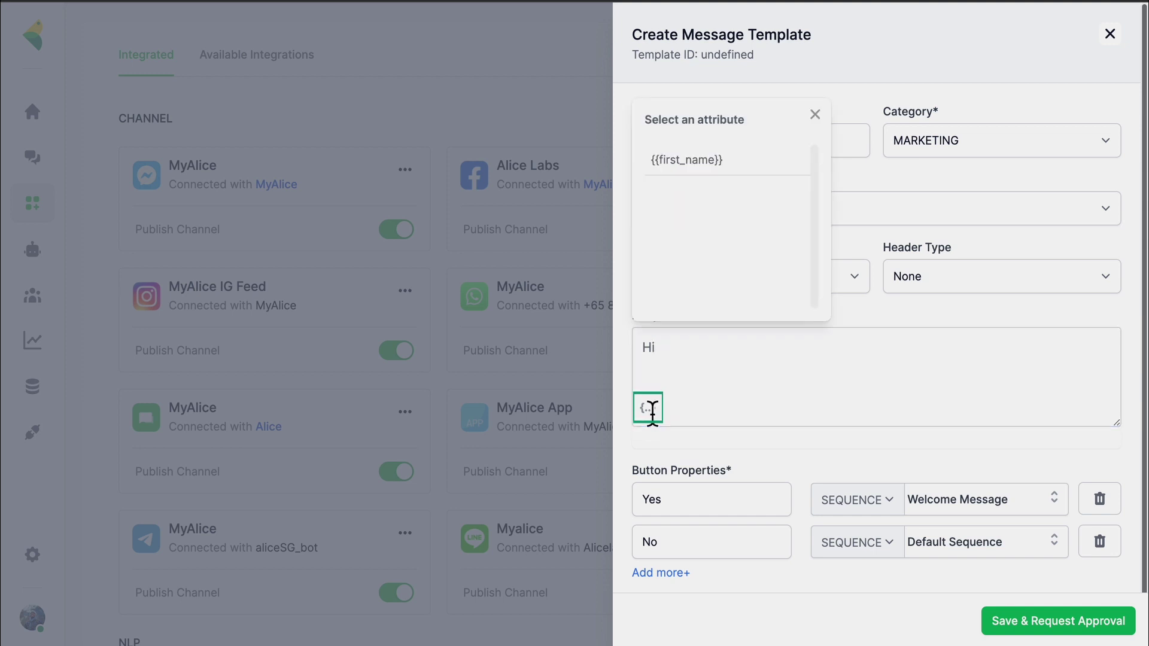
pyautogui.click(702, 177)
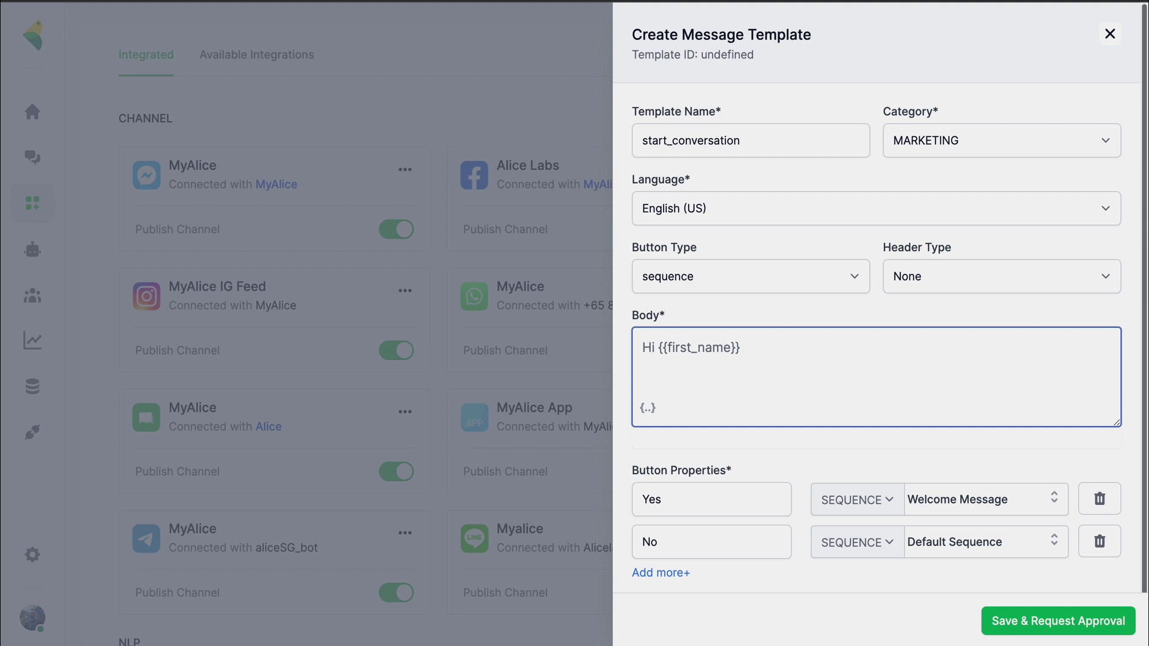
pyautogui.hotkey('ctrl', 'v')
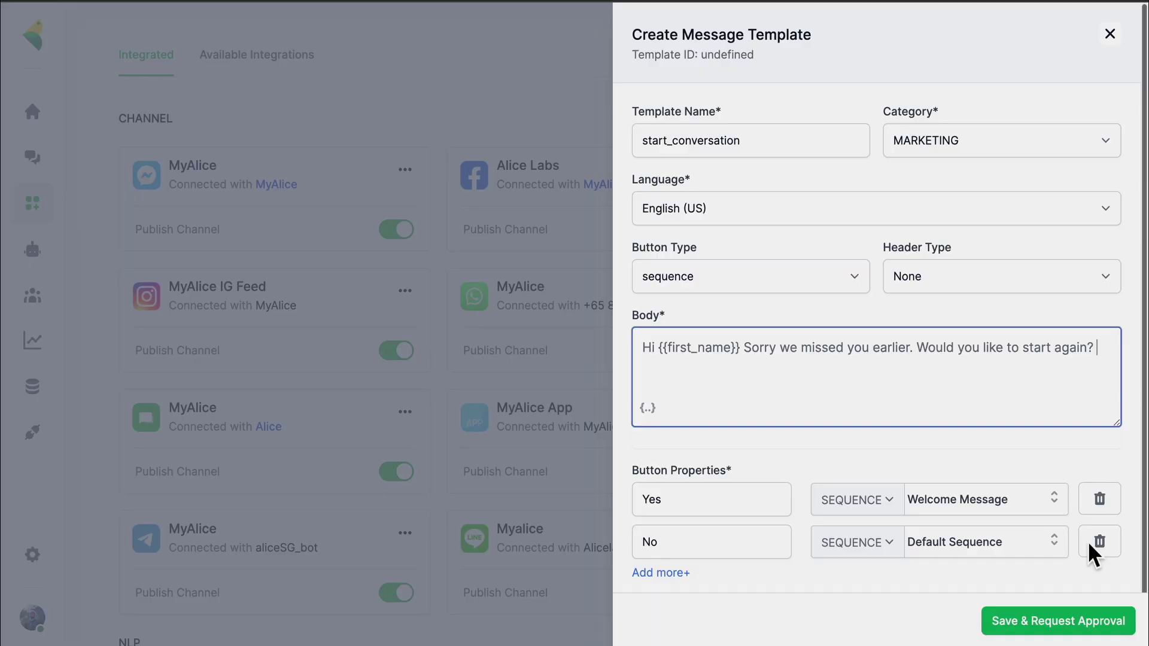
# - Submit the start_conversation template with Save & Request Approval
pyautogui.click(1065, 627)
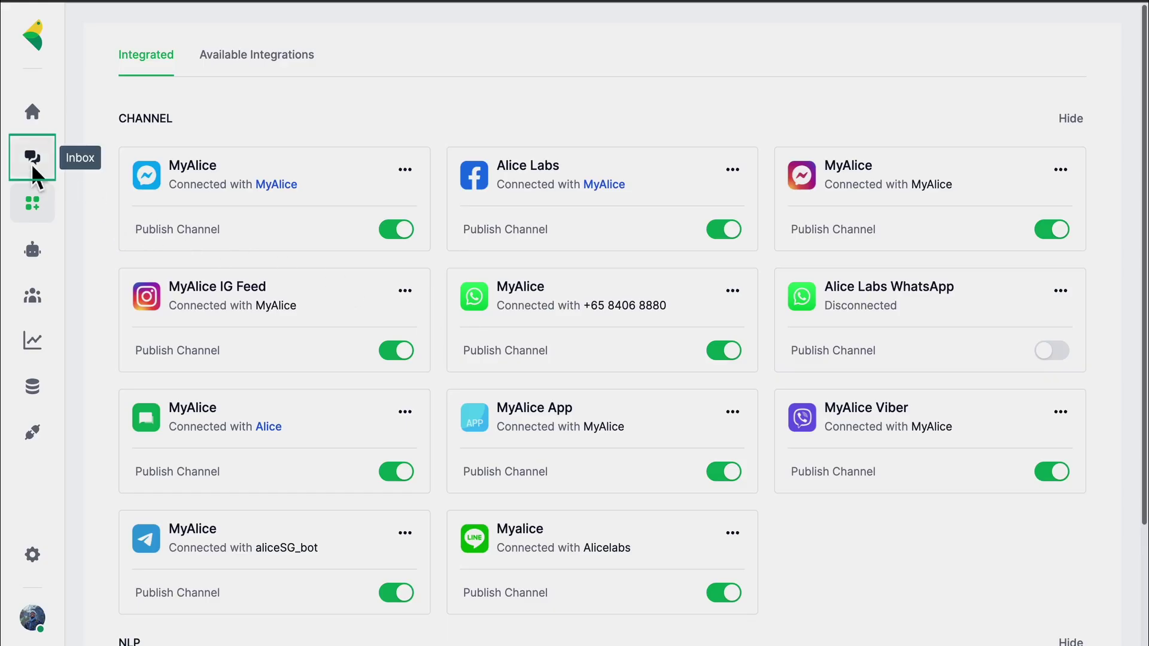
# - Send the testing_1 template into a customer's WhatsApp conversation from the Inbox
pyautogui.click(33, 168)
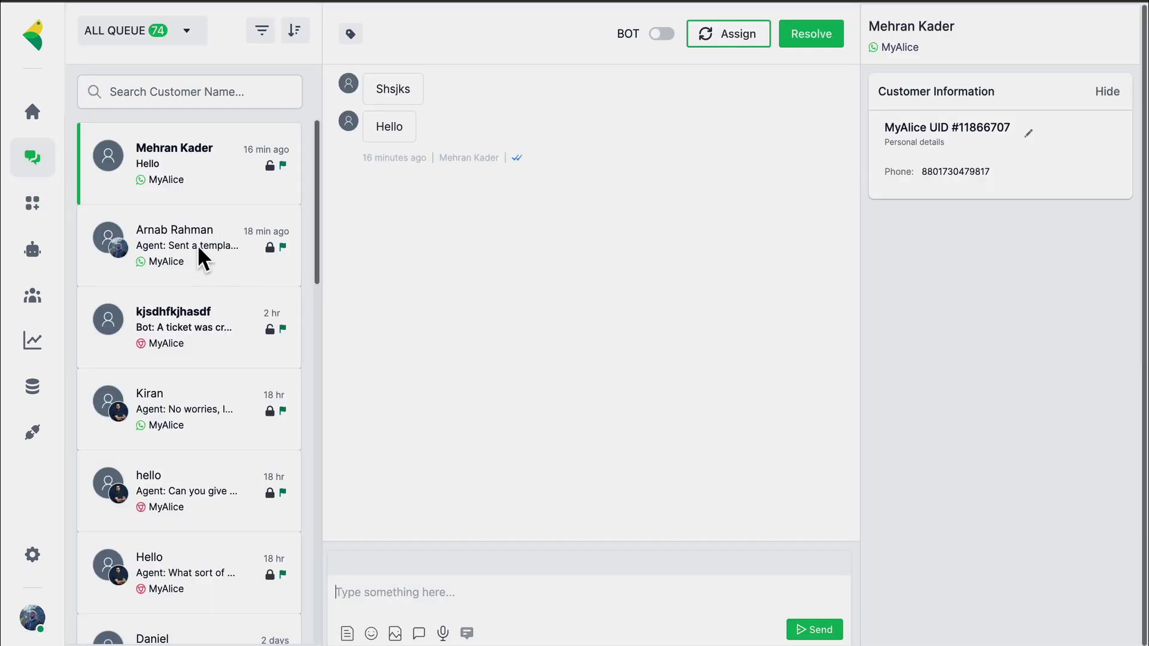
pyautogui.click(199, 248)
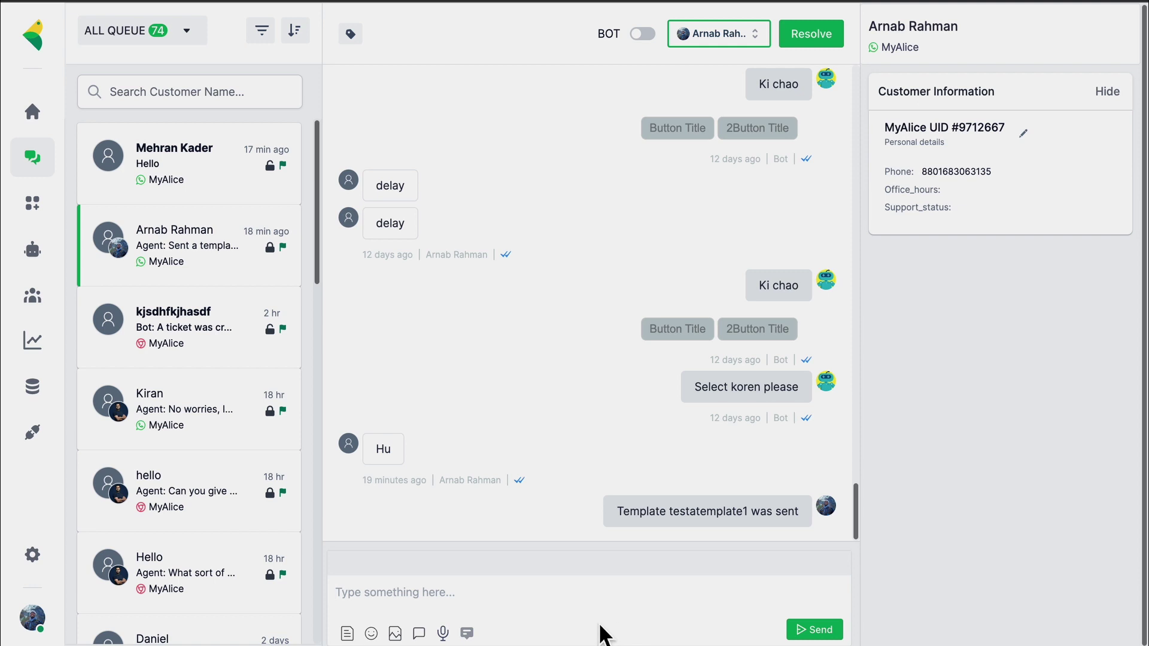
pyautogui.click(467, 633)
pyautogui.click(468, 638)
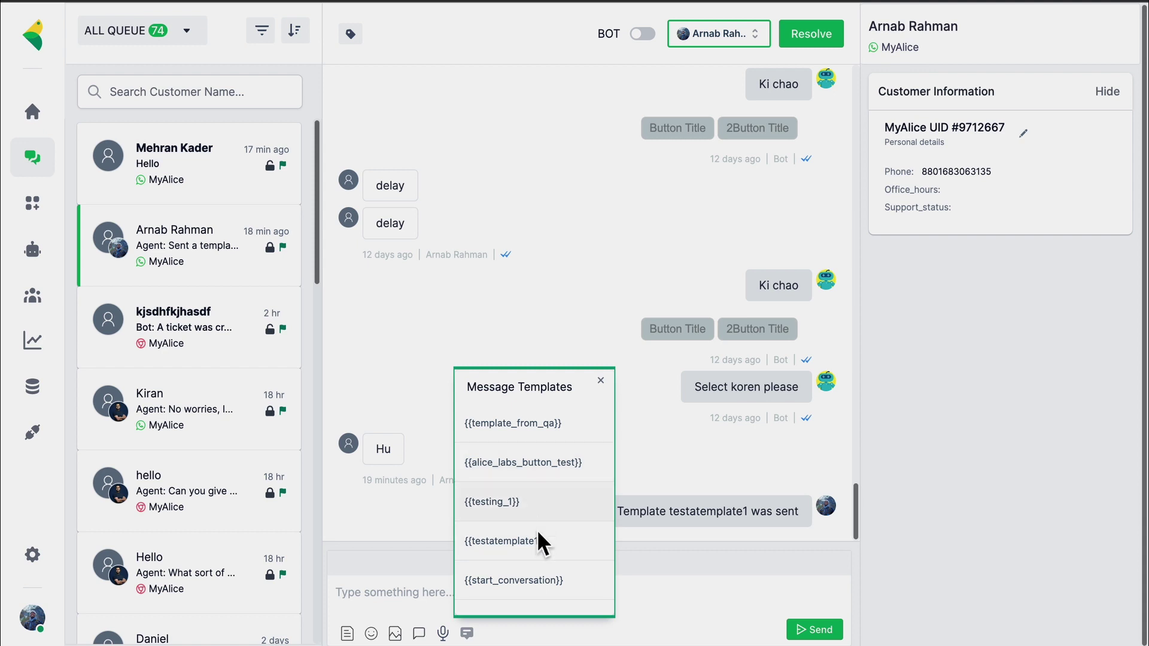
pyautogui.click(519, 502)
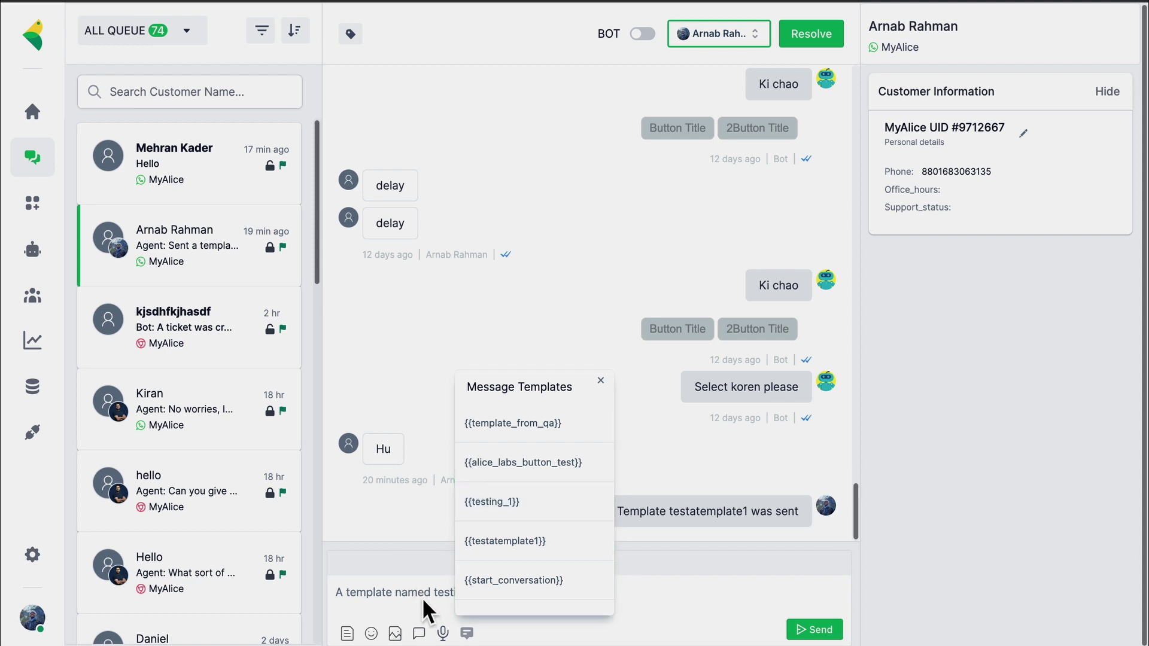
pyautogui.click(808, 629)
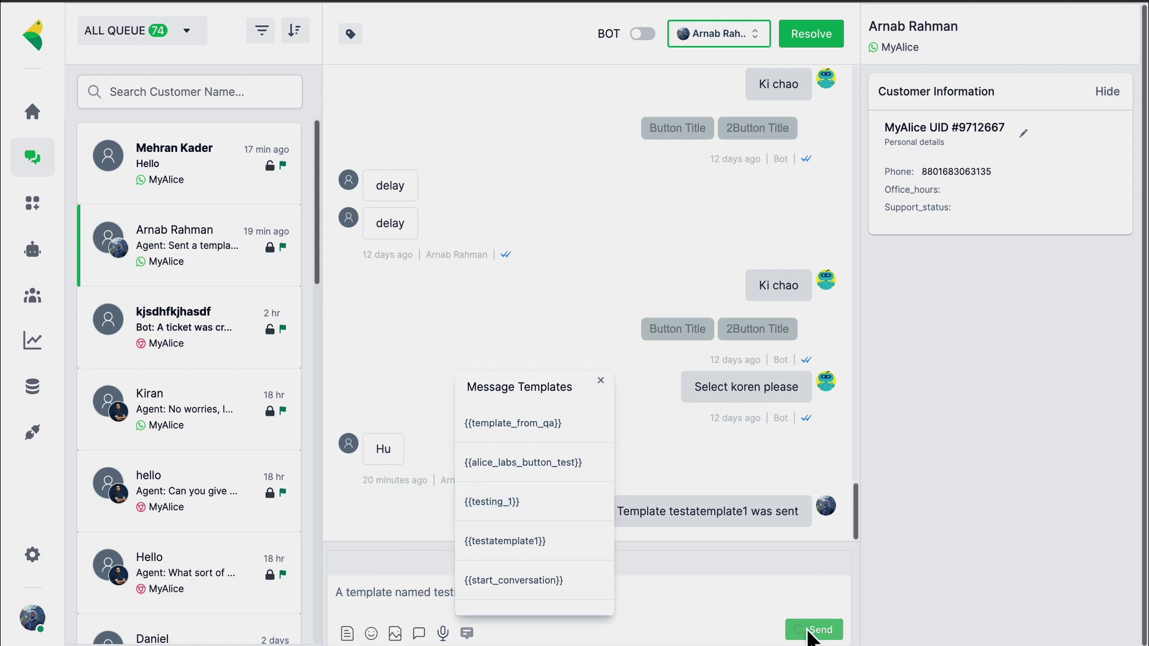
pyautogui.press('super+Tab')
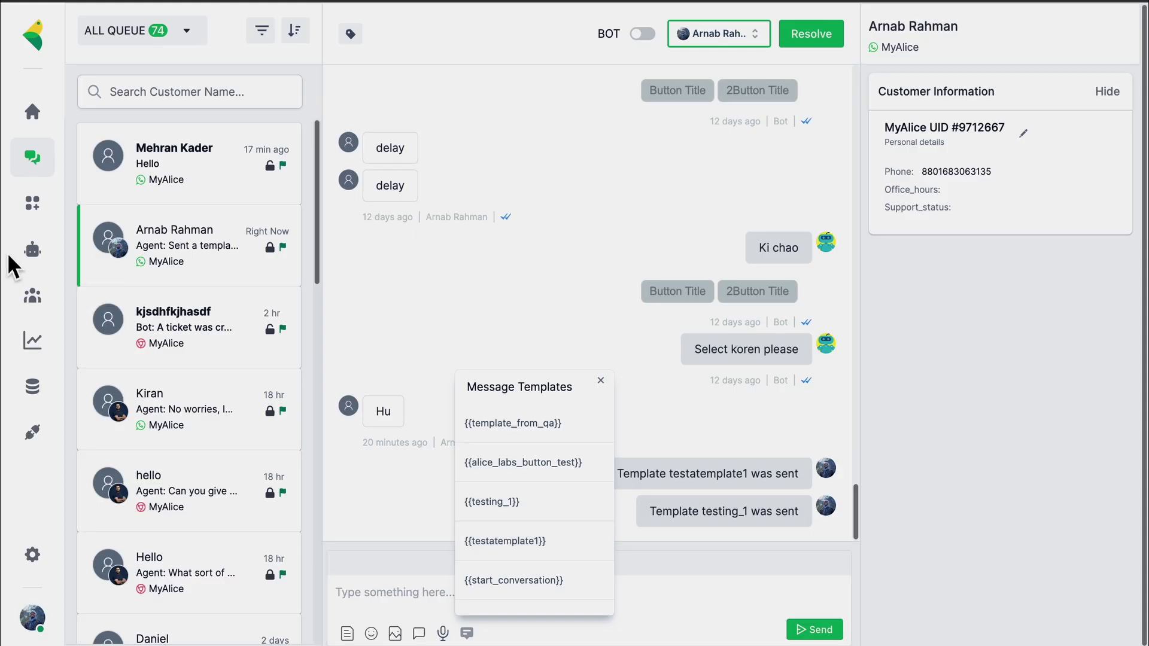
# - Reopen the WhatsApp Manage Templates list and review the alice_labs_button_test template's details
pyautogui.click(28, 203)
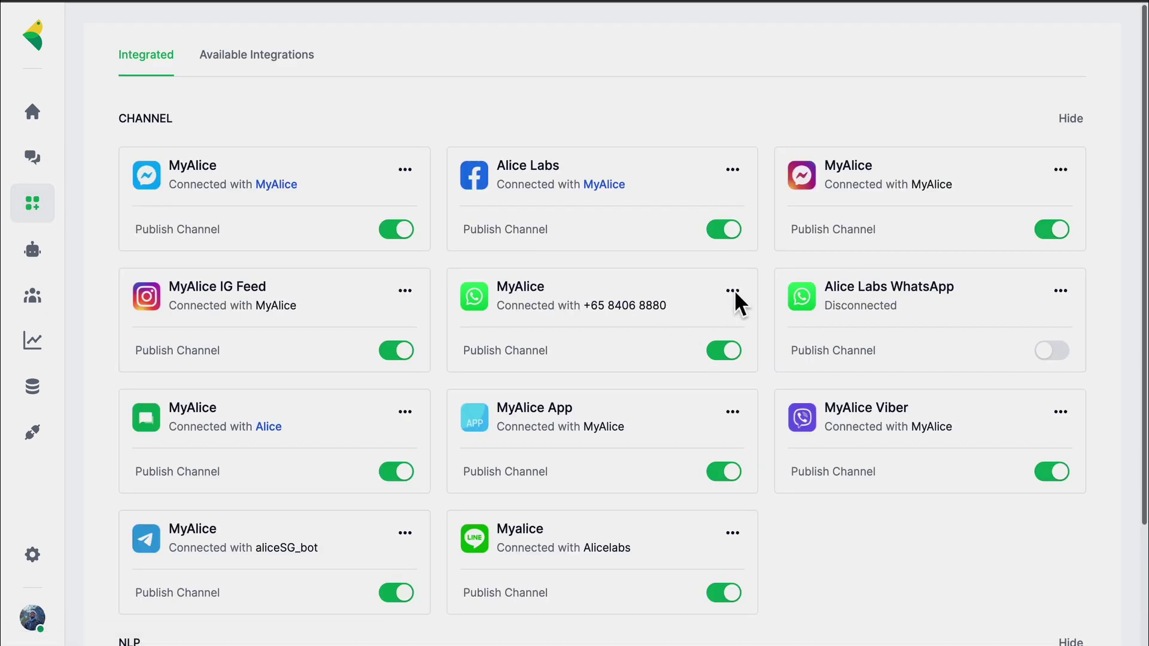
pyautogui.click(732, 291)
pyautogui.click(652, 401)
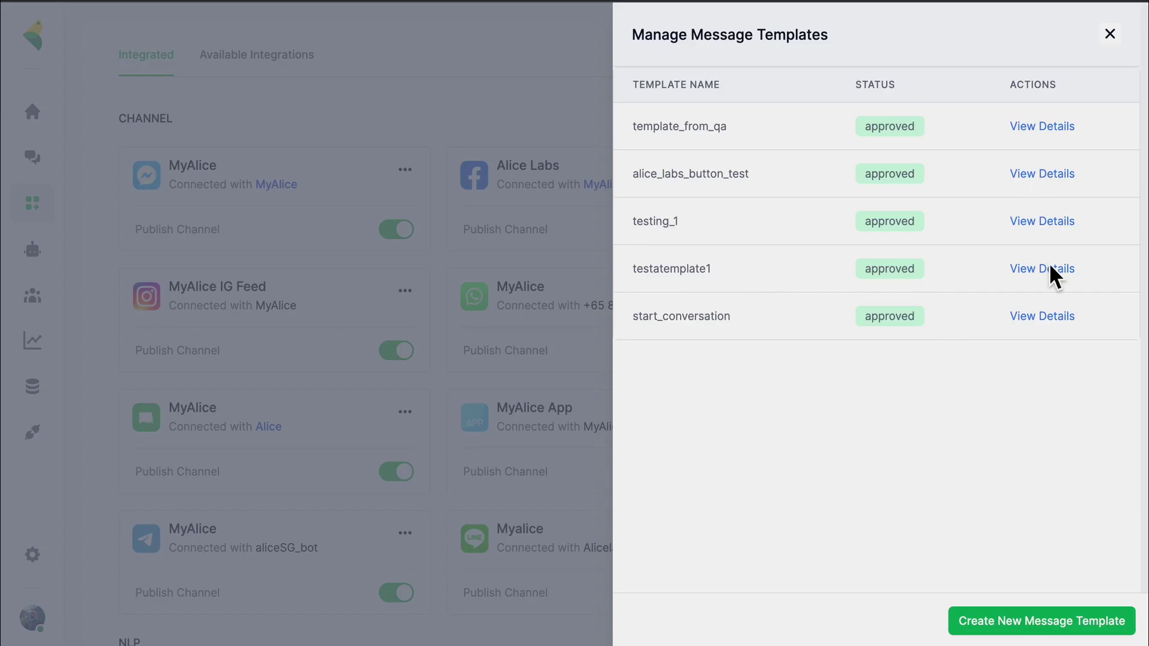
pyautogui.click(1043, 173)
pyautogui.scroll(-1, 910, 418)
pyautogui.scroll(1, 986, 419)
pyautogui.click(1110, 34)
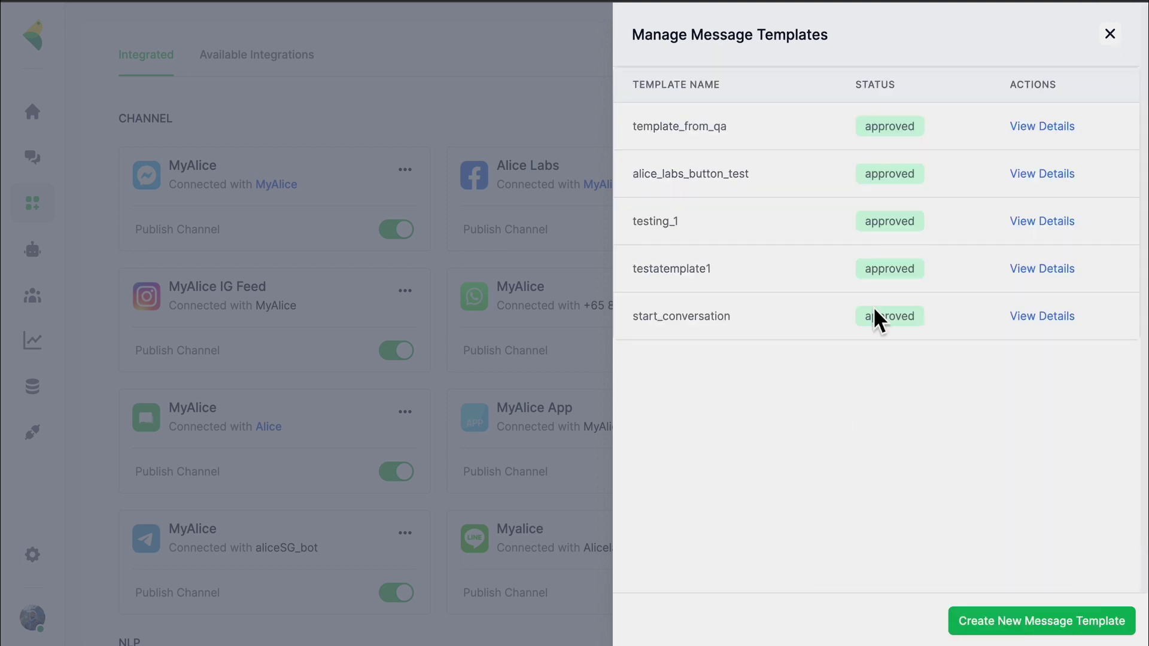